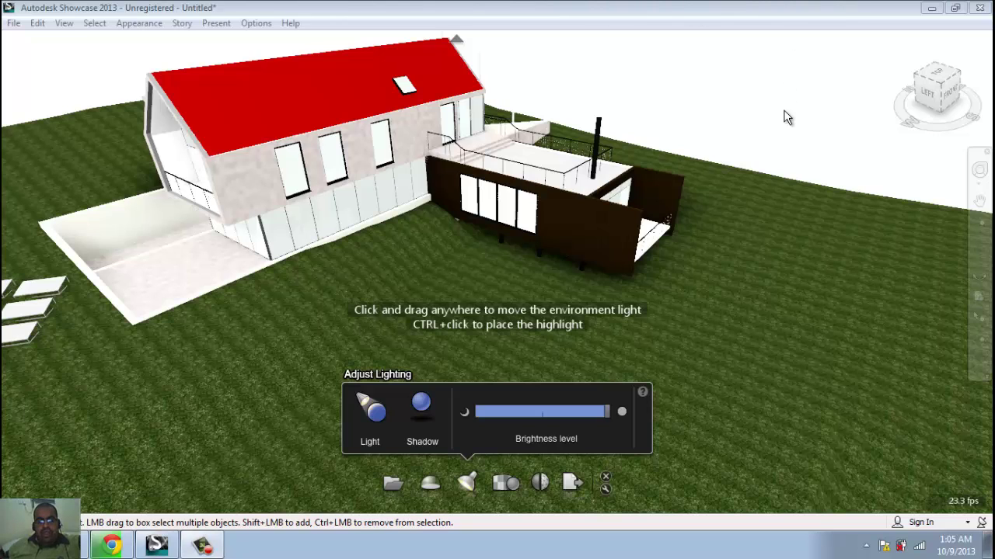
Tilt, zoom and orbit the view to see the whole terrain around the house.
{"action": "scroll", "coordinate": [784, 117], "scroll_direction": "down", "scroll_amount": 5}
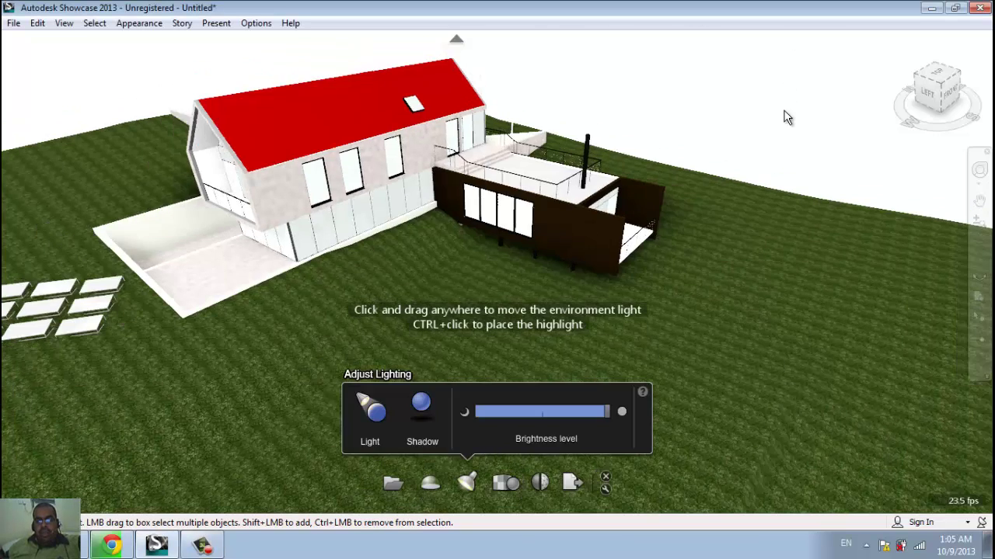
{"action": "middle_click_drag", "start_coordinate": [783, 116], "coordinate": [766, 297]}
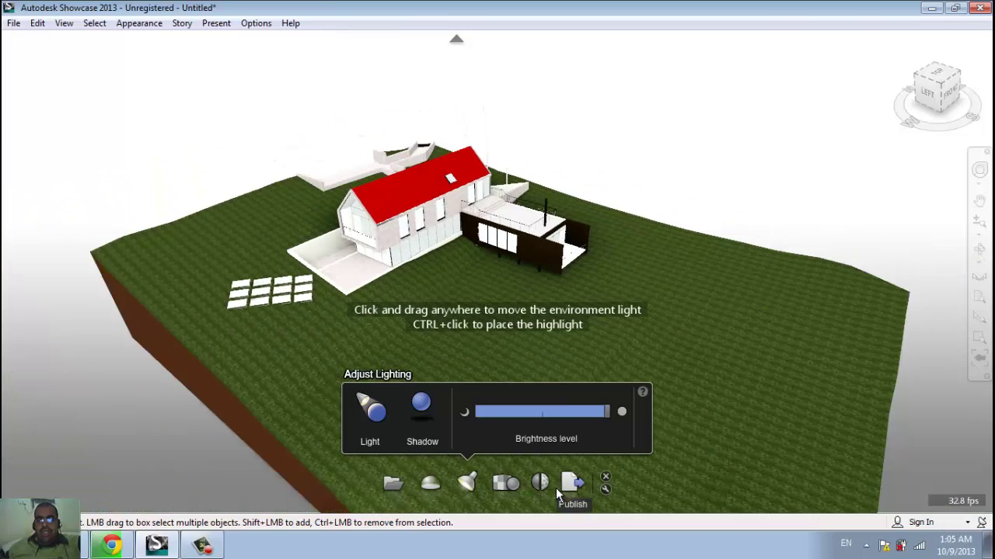
{"action": "scroll", "coordinate": [554, 487], "scroll_direction": "up", "scroll_amount": 2}
{"action": "scroll", "coordinate": [547, 462], "scroll_direction": "up", "scroll_amount": 2}
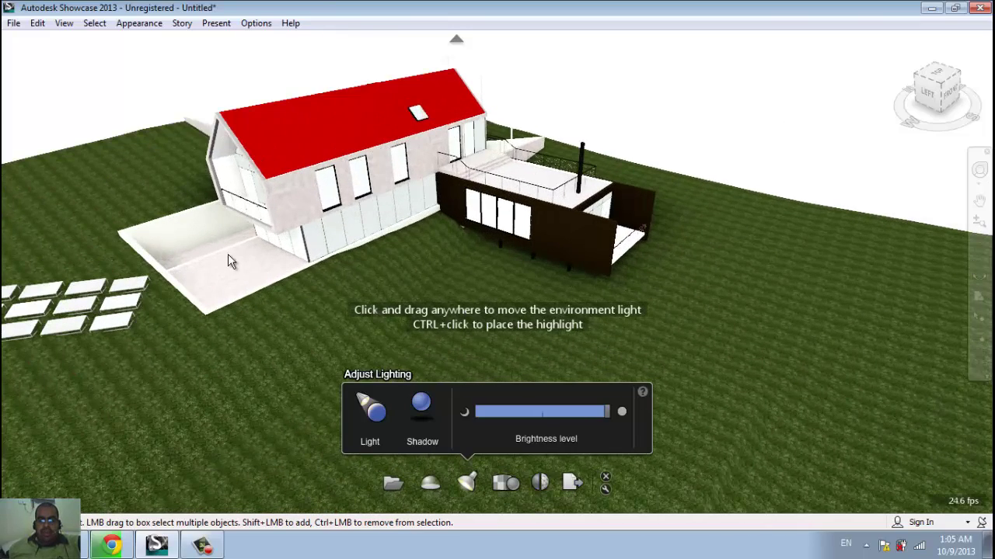
{"action": "scroll", "coordinate": [237, 245], "scroll_direction": "down", "scroll_amount": 2}
{"action": "scroll", "coordinate": [275, 118], "scroll_direction": "down", "scroll_amount": 2}
{"action": "scroll", "coordinate": [275, 118], "scroll_direction": "down", "scroll_amount": 2}
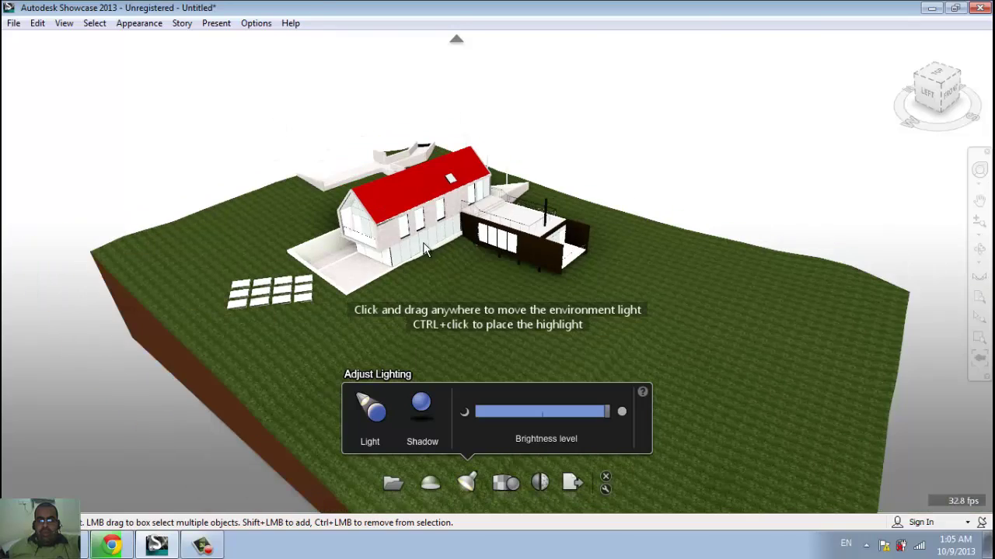
{"action": "mouse_move", "coordinate": [744, 349]}
{"action": "middle_mouse_down"}
{"action": "mouse_move", "coordinate": [809, 365]}
{"action": "mouse_move", "coordinate": [631, 424]}
{"action": "middle_mouse_up"}
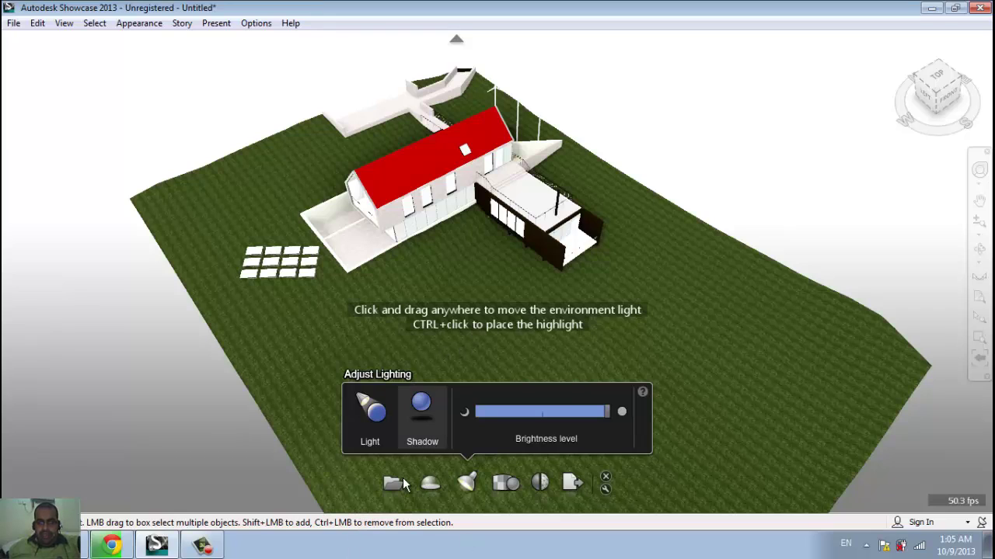
Check the File menu, then show the Open File choices: Your File, Engine, Technicon and Watch.
{"action": "left_click", "coordinate": [16, 24]}
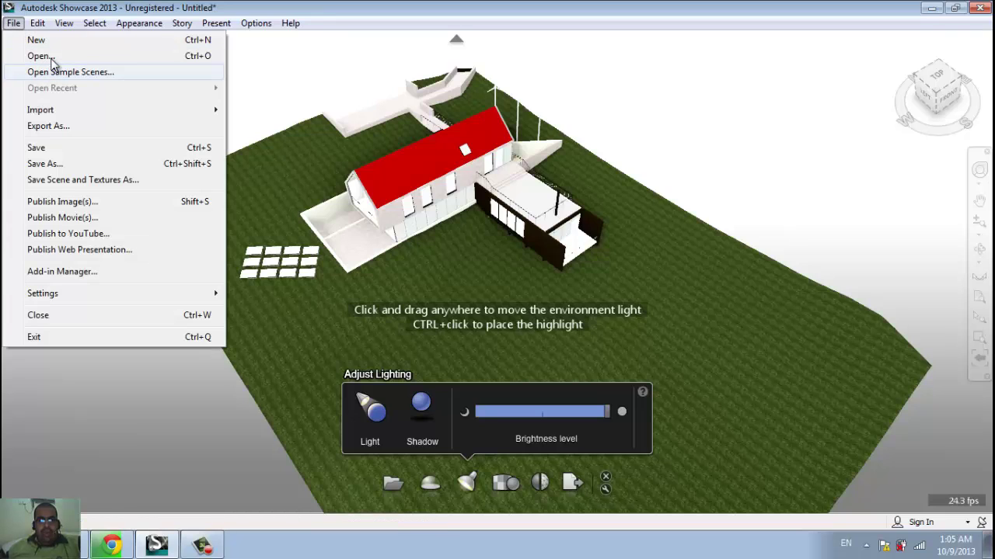
{"action": "mouse_move", "coordinate": [40, 109]}
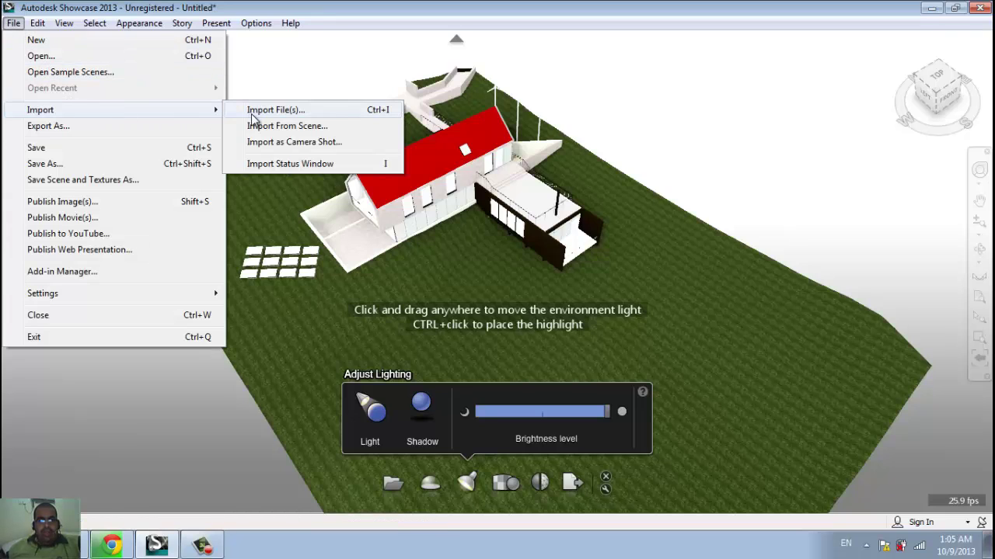
{"action": "left_click", "coordinate": [394, 484]}
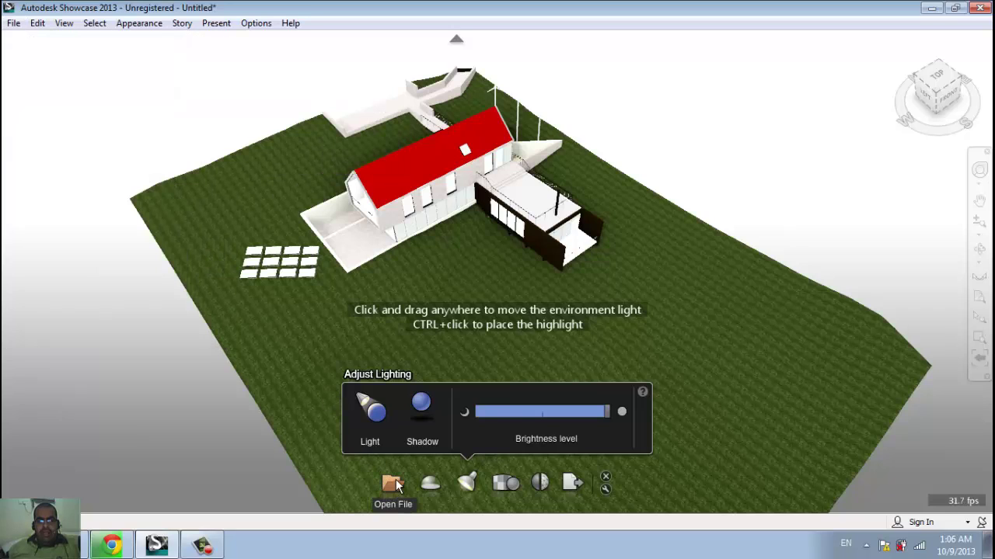
{"action": "left_click", "coordinate": [396, 484]}
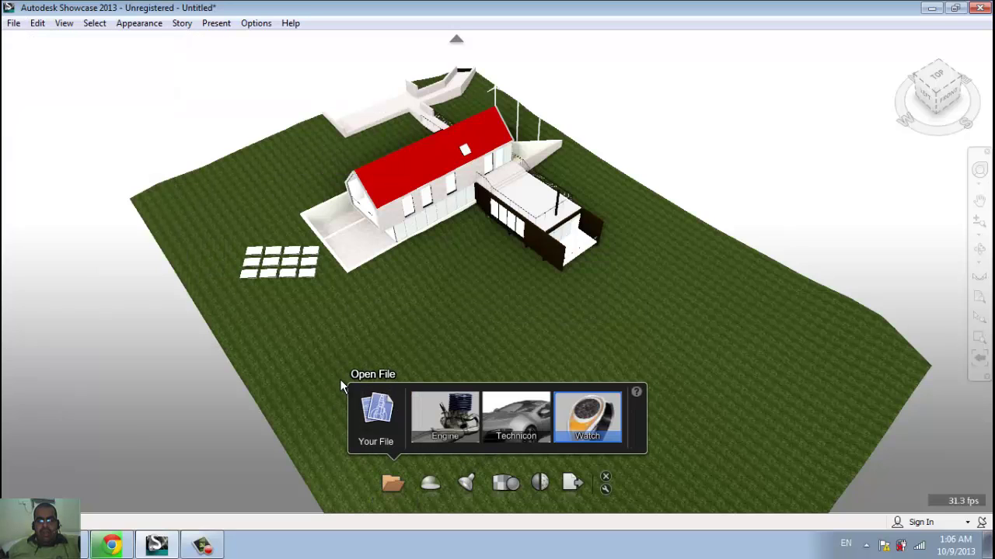
{"action": "key", "text": "alt"}
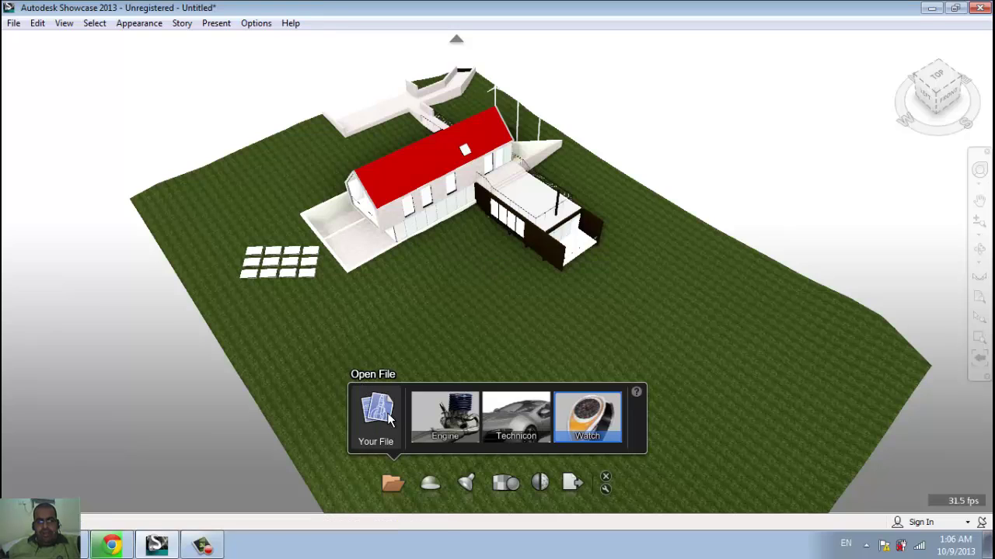
{"action": "left_click", "coordinate": [381, 416]}
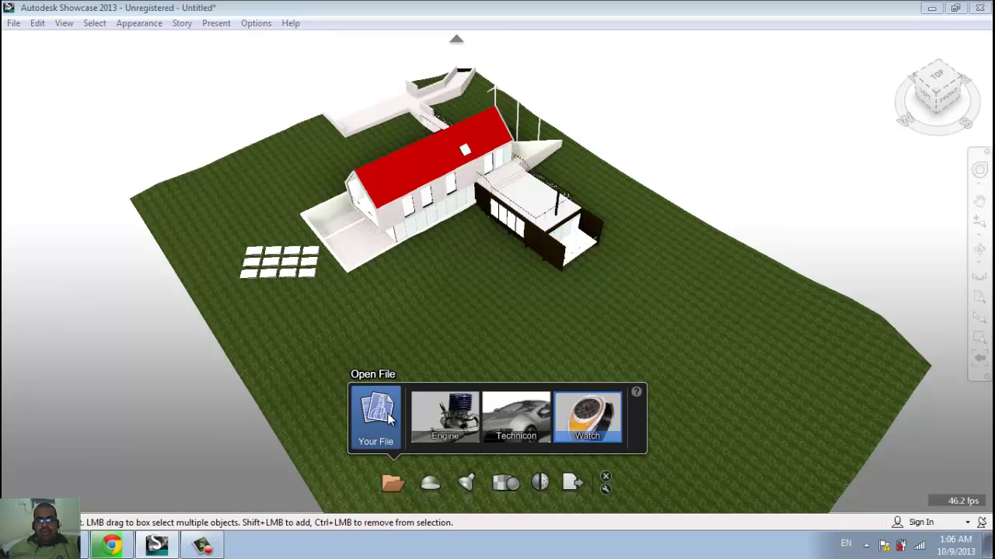
{"action": "left_click", "coordinate": [430, 337]}
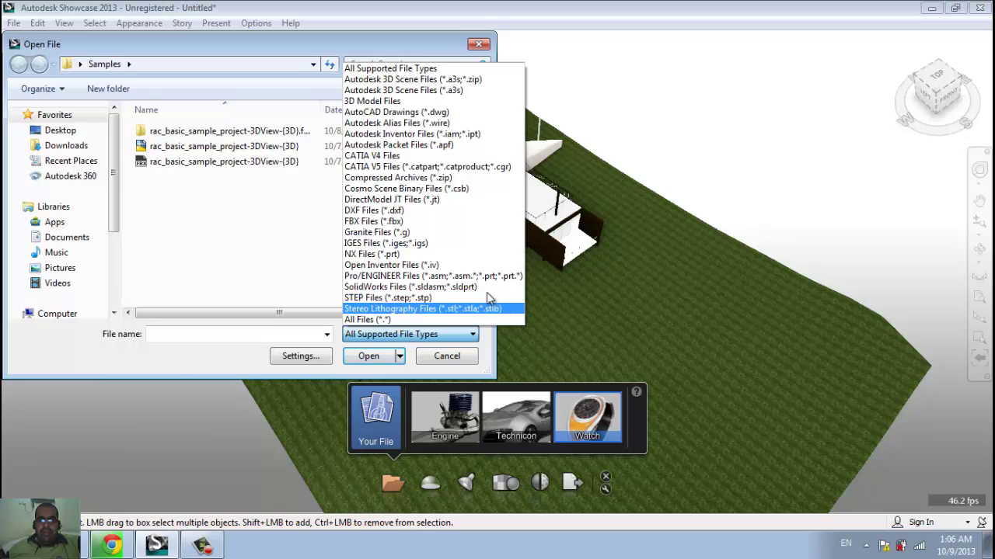
{"action": "key", "text": "Escape"}
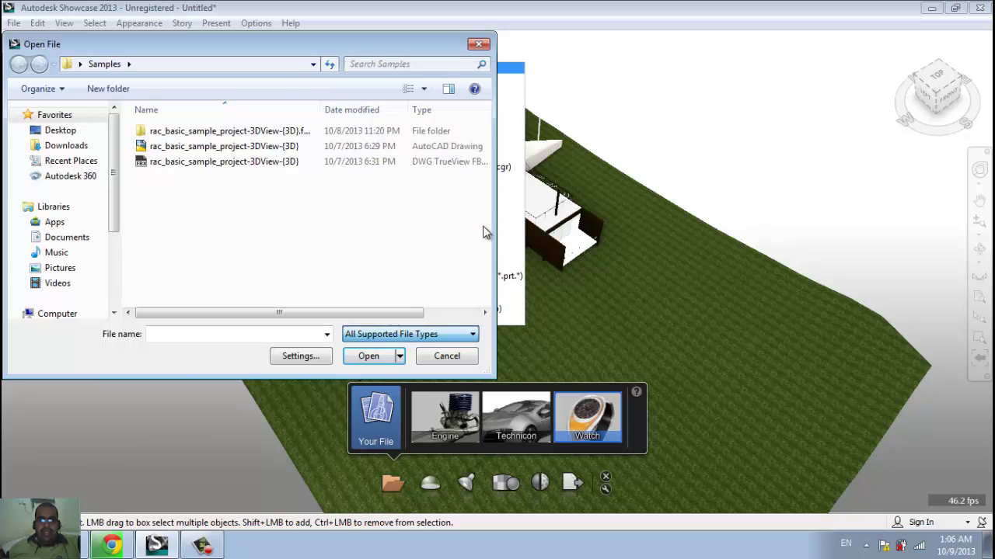
{"action": "left_click", "coordinate": [445, 356]}
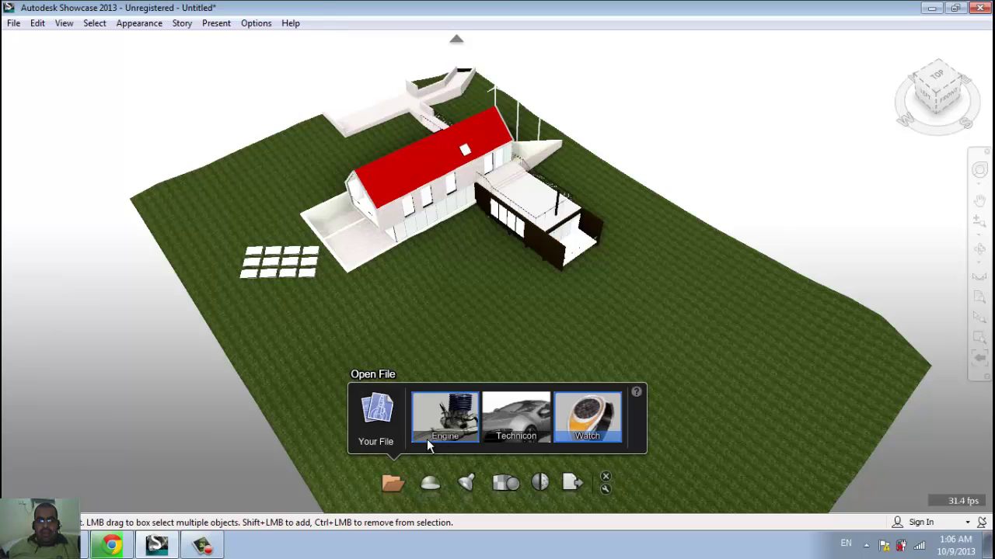
Select the grass terrain and apply the Grass Field lighting environment, zooming to inspect it.
{"action": "left_click", "coordinate": [430, 483]}
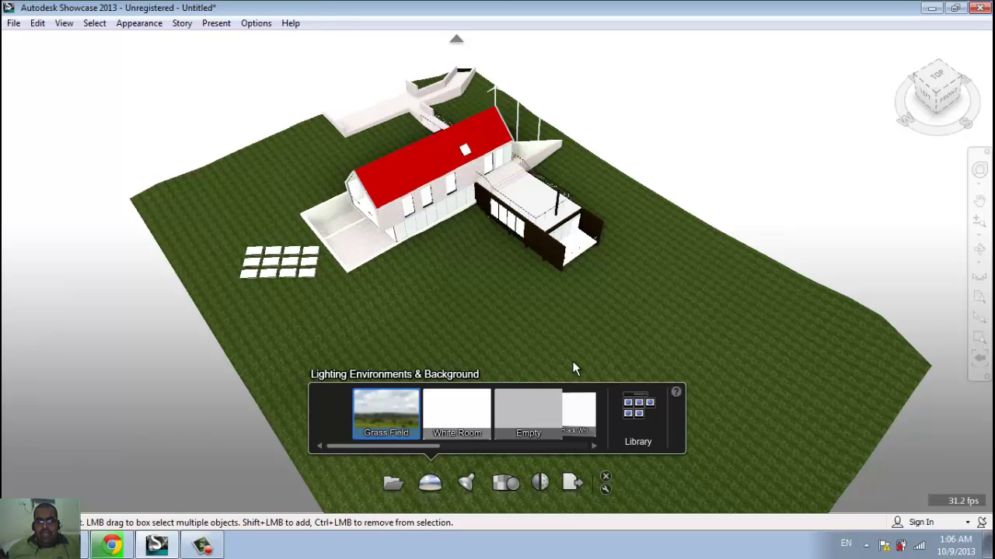
{"action": "left_click", "coordinate": [435, 321]}
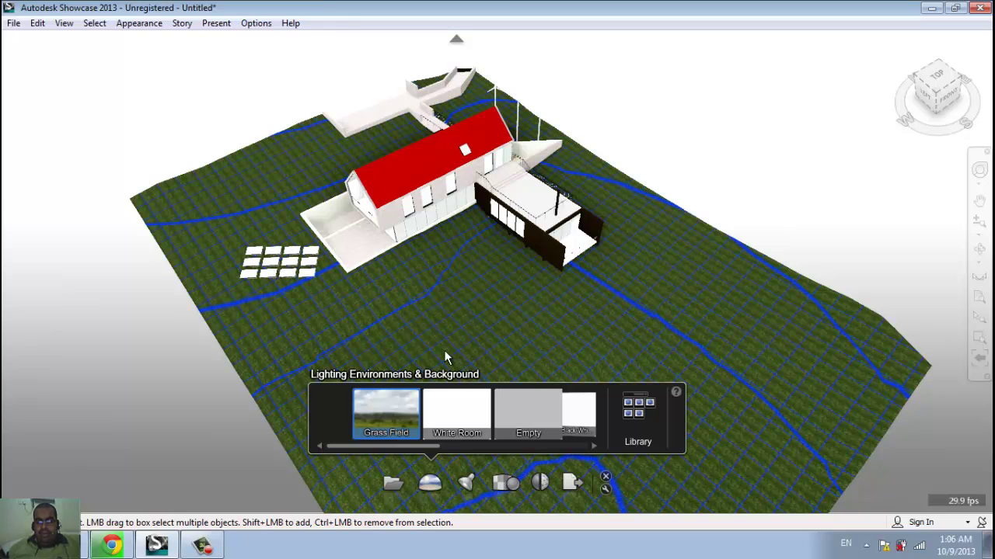
{"action": "left_click", "coordinate": [420, 417]}
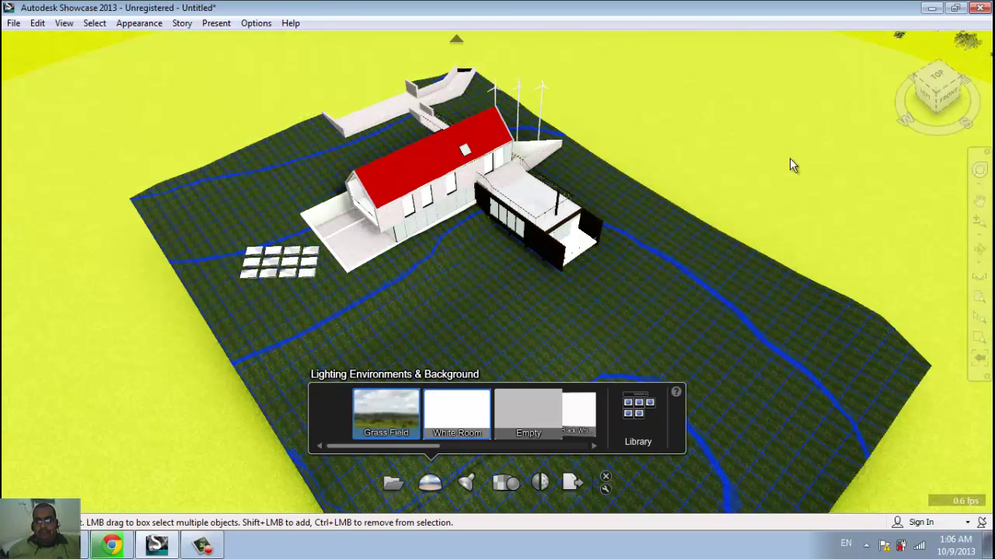
{"action": "scroll", "coordinate": [786, 199], "scroll_direction": "down", "scroll_amount": 5}
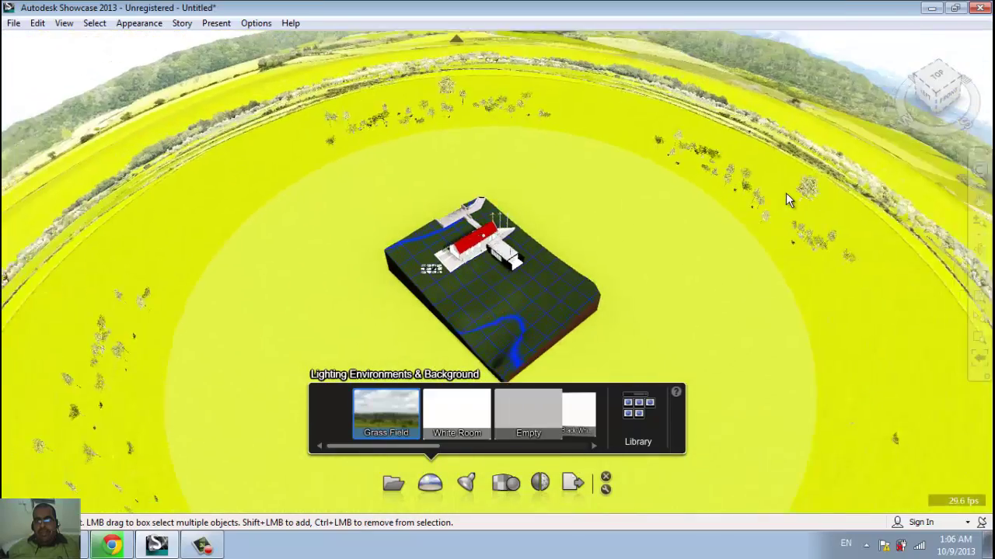
{"action": "scroll", "coordinate": [785, 193], "scroll_direction": "up", "scroll_amount": 5}
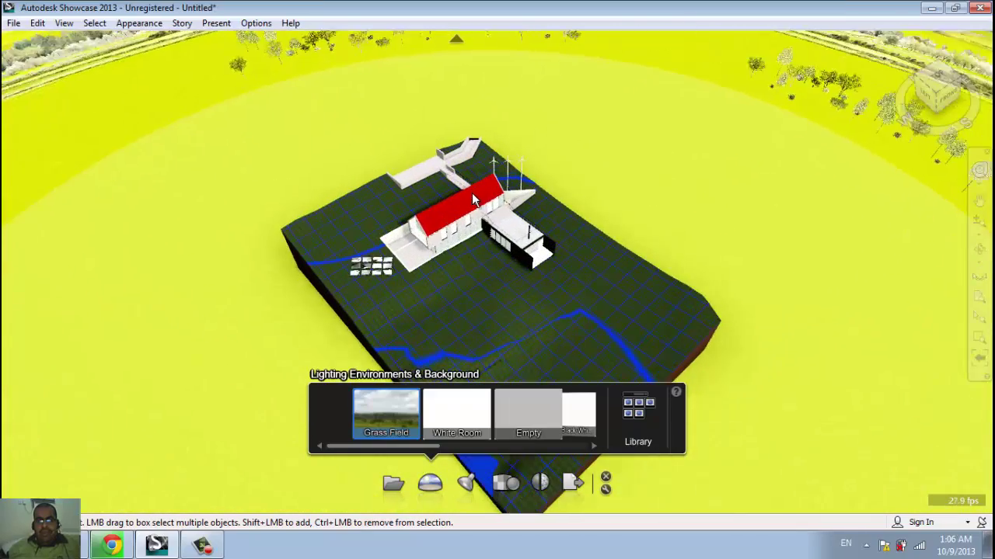
{"action": "scroll", "coordinate": [472, 198], "scroll_direction": "up", "scroll_amount": 5}
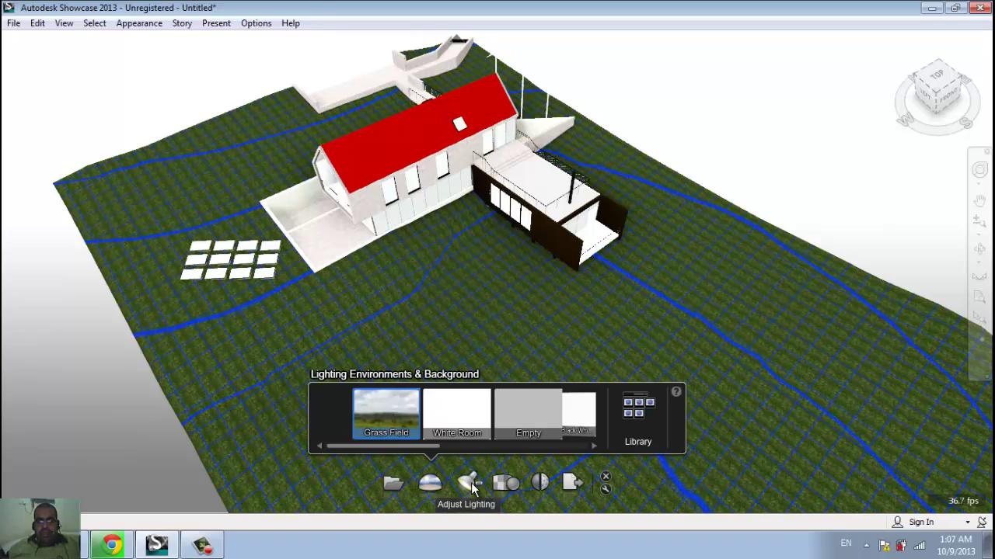
In Adjust Lighting, drag across the ground repeatedly to swing the house's shadows to new directions.
{"action": "left_click", "coordinate": [470, 484]}
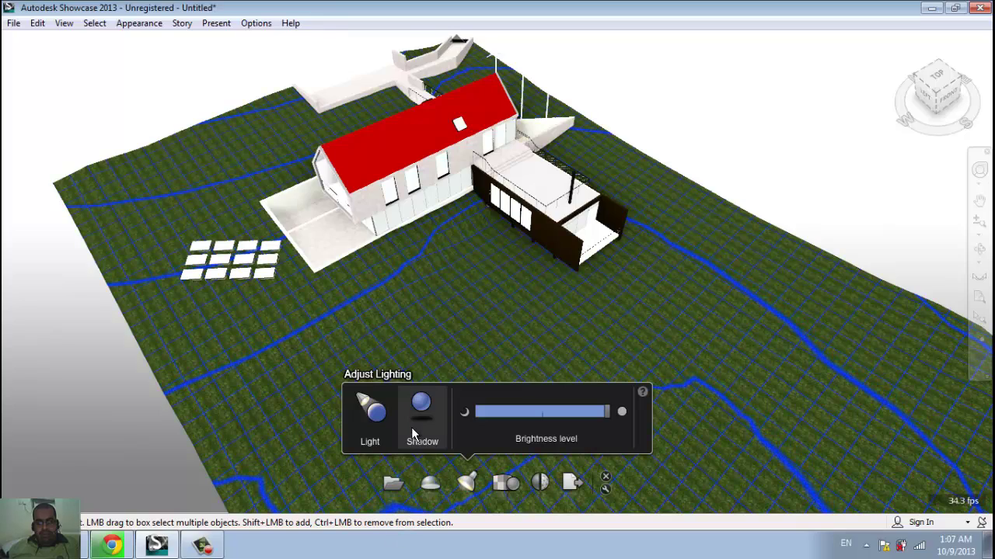
{"action": "left_click", "coordinate": [413, 427]}
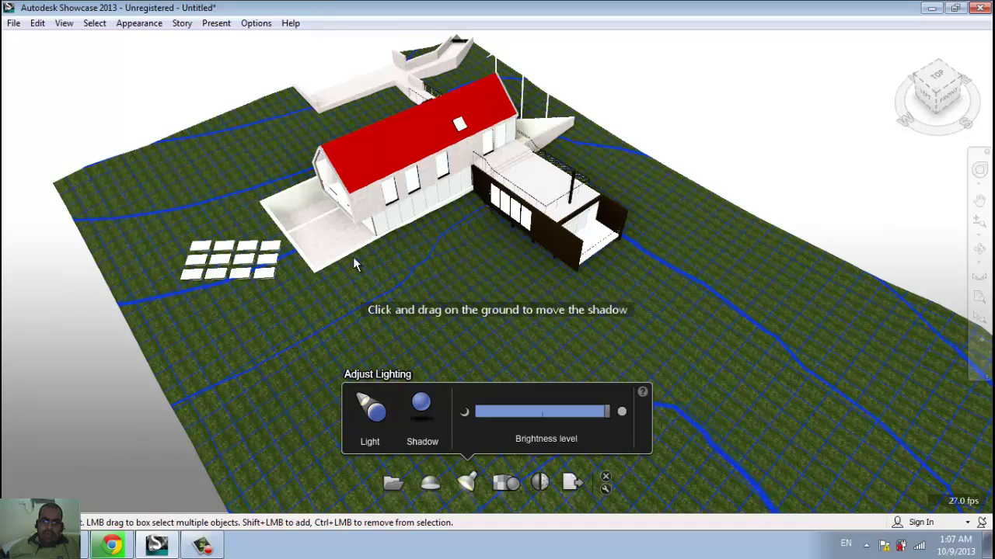
{"action": "left_click_drag", "start_coordinate": [353, 265], "coordinate": [217, 257]}
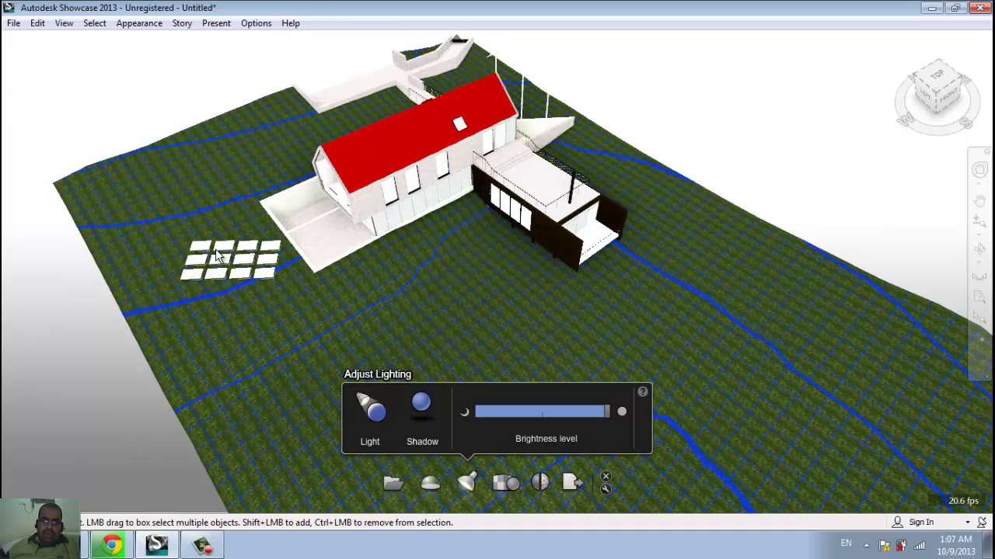
{"action": "left_click_drag", "start_coordinate": [365, 169], "coordinate": [326, 540]}
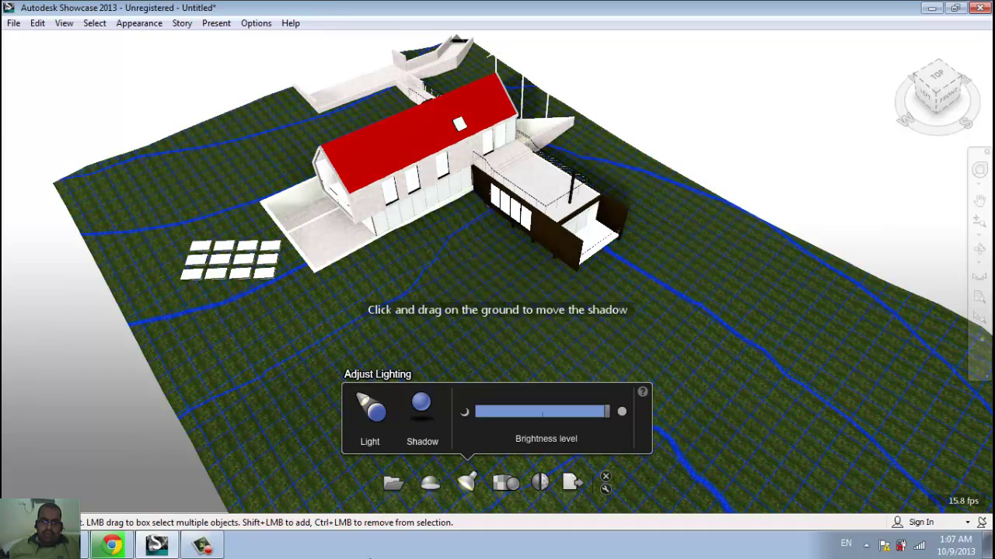
{"action": "left_click", "coordinate": [412, 429]}
{"action": "mouse_move", "coordinate": [444, 238]}
{"action": "left_mouse_down"}
{"action": "mouse_move", "coordinate": [210, 238]}
{"action": "mouse_move", "coordinate": [21, 213]}
{"action": "left_mouse_up"}
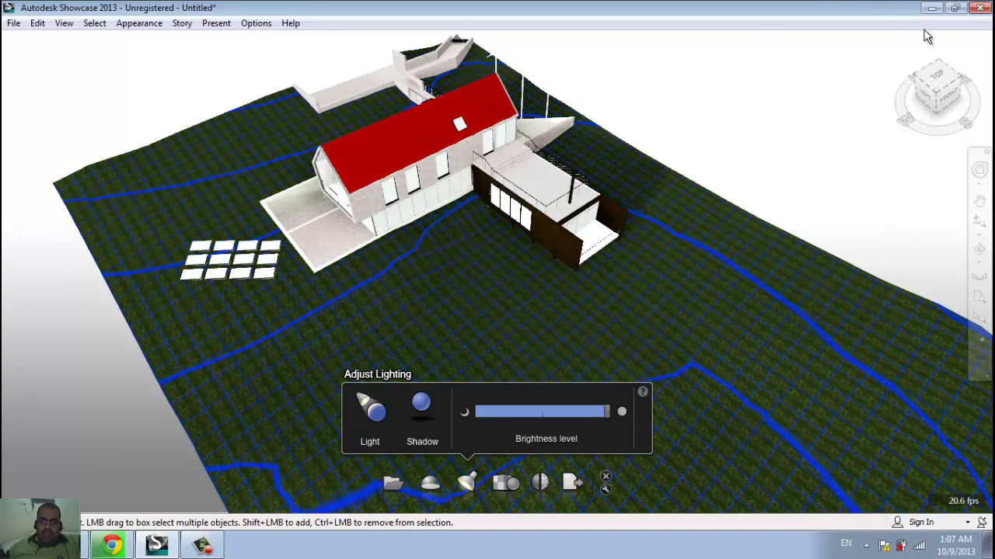
{"action": "left_click_drag", "start_coordinate": [21, 213], "coordinate": [986, 450]}
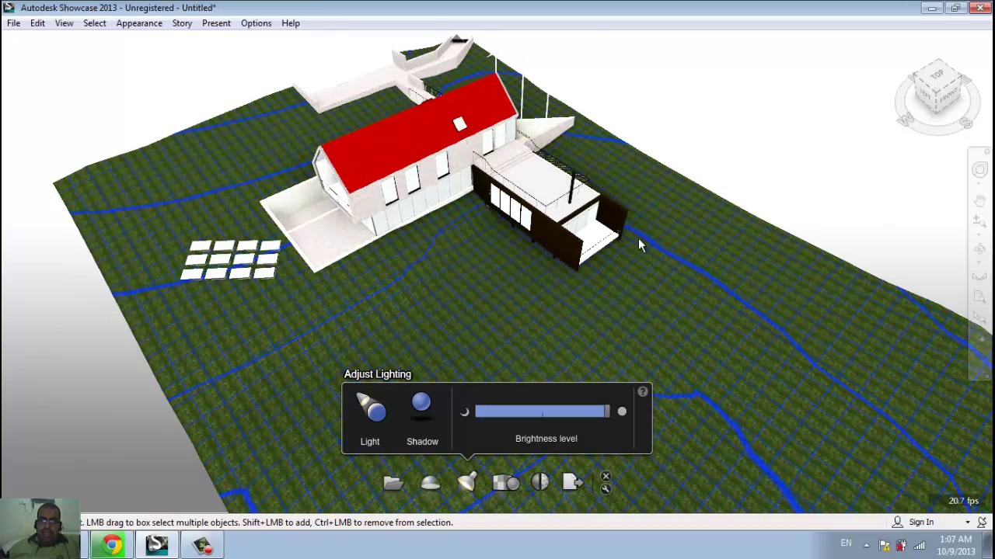
{"action": "mouse_move", "coordinate": [638, 238]}
{"action": "left_mouse_down"}
{"action": "mouse_move", "coordinate": [672, 125]}
{"action": "mouse_move", "coordinate": [557, 16]}
{"action": "mouse_move", "coordinate": [486, 511]}
{"action": "left_mouse_up"}
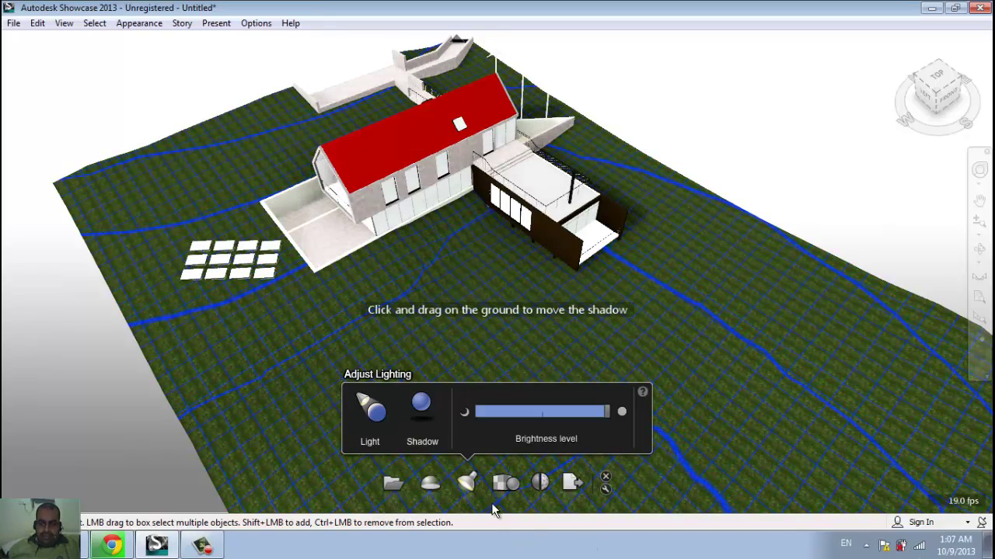
Show the Visual Styles options (Both Shadows, Ray Tracing, Shaded Texture) and zoom out and back in.
{"action": "left_click", "coordinate": [505, 477]}
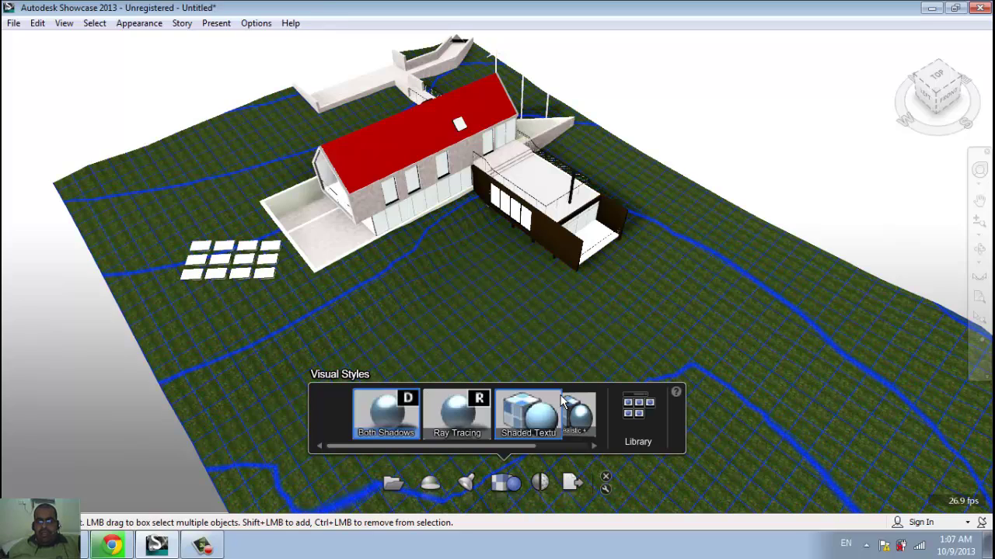
{"action": "scroll", "coordinate": [562, 400], "scroll_direction": "down", "scroll_amount": 3}
{"action": "scroll", "coordinate": [560, 394], "scroll_direction": "up", "scroll_amount": 3}
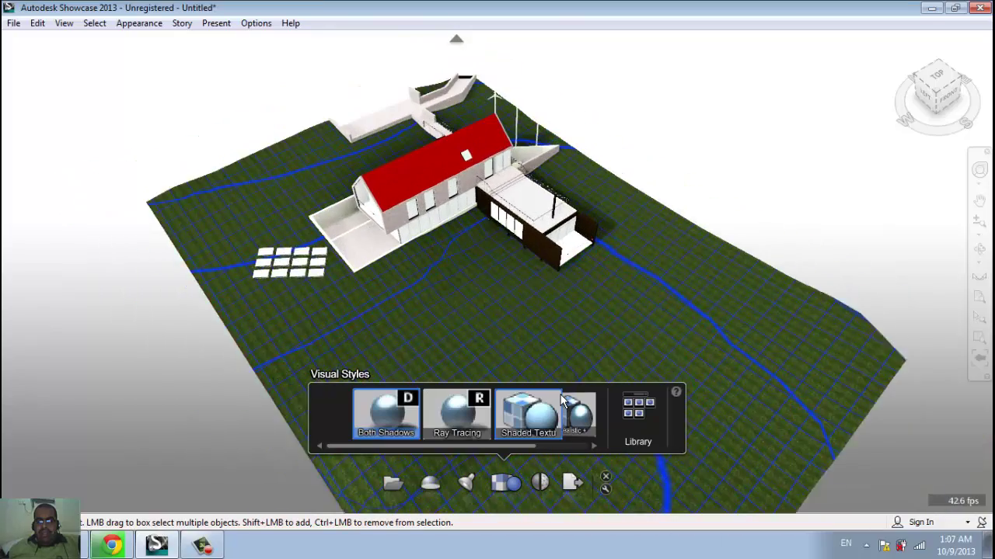
{"action": "scroll", "coordinate": [559, 389], "scroll_direction": "up", "scroll_amount": 2}
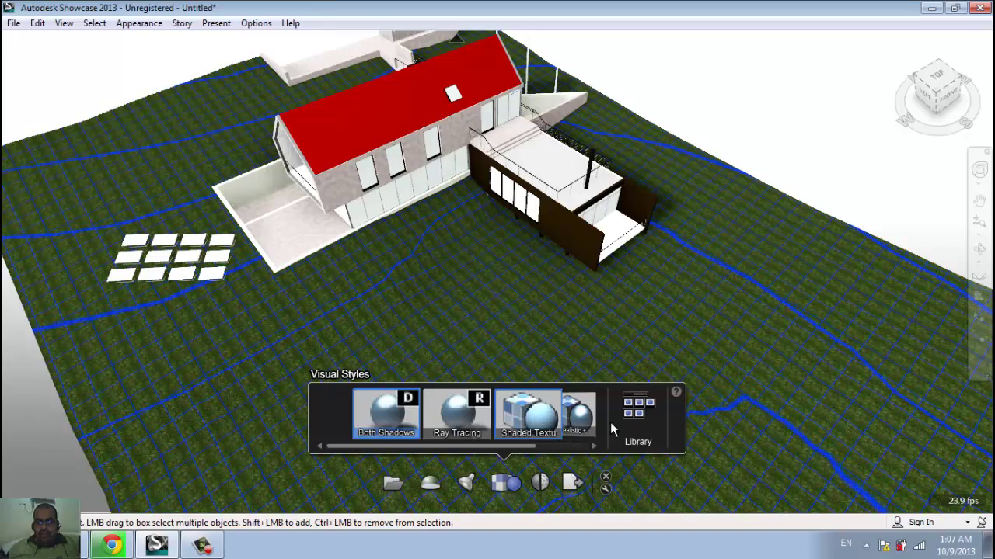
Drag the Aluminum_Green scene material onto the red roof and open its Material Properties.
{"action": "left_click", "coordinate": [540, 484]}
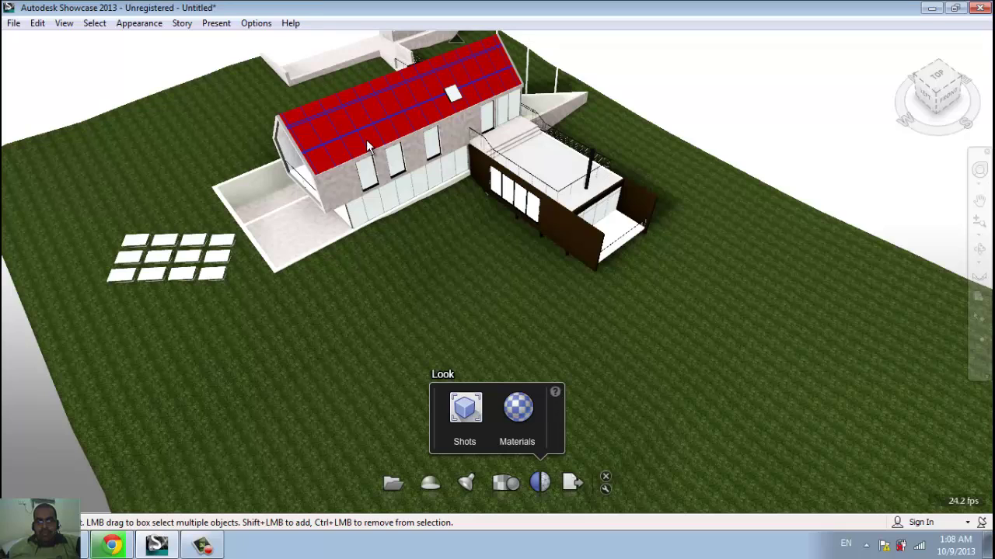
{"action": "key", "text": "m"}
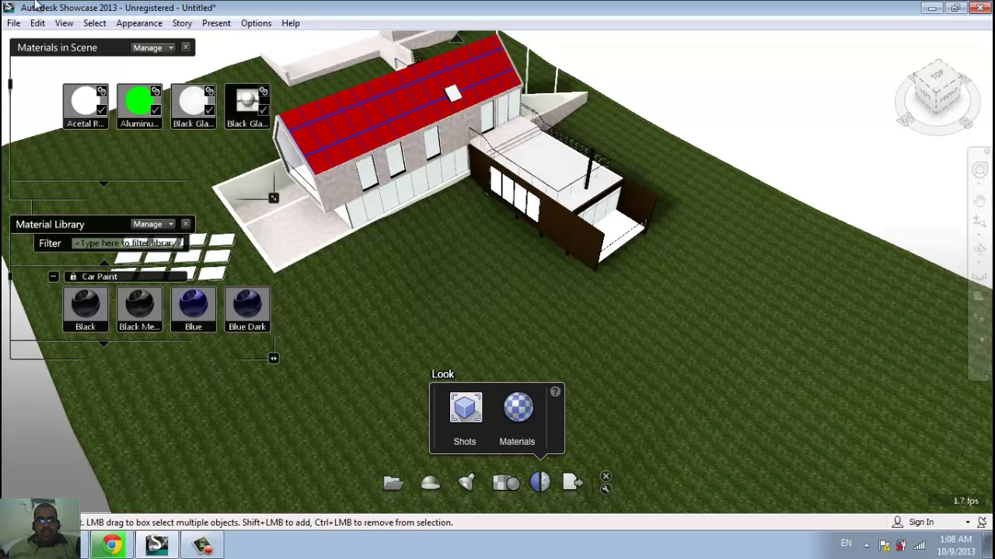
{"action": "left_click", "coordinate": [196, 118]}
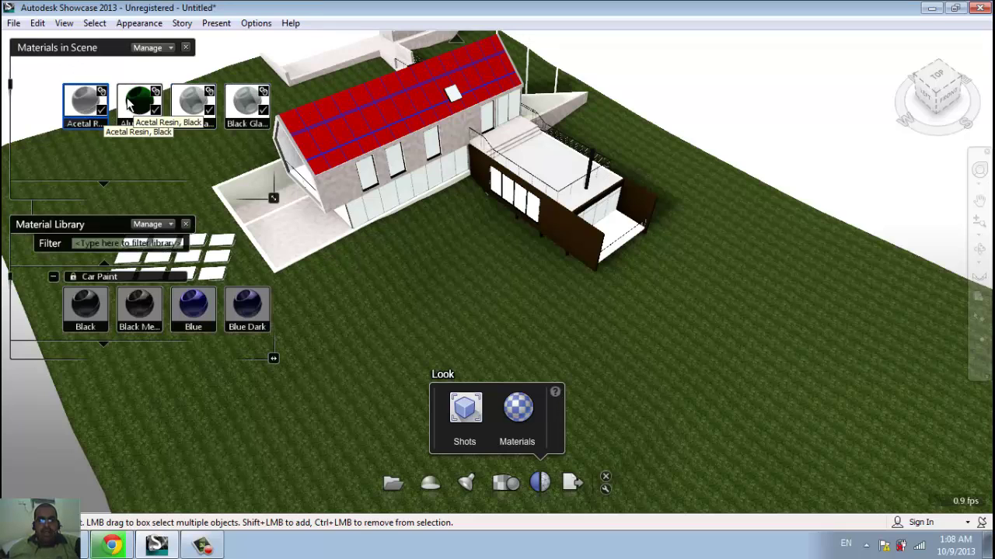
{"action": "left_click", "coordinate": [134, 101]}
{"action": "left_click_drag", "start_coordinate": [138, 105], "coordinate": [401, 101]}
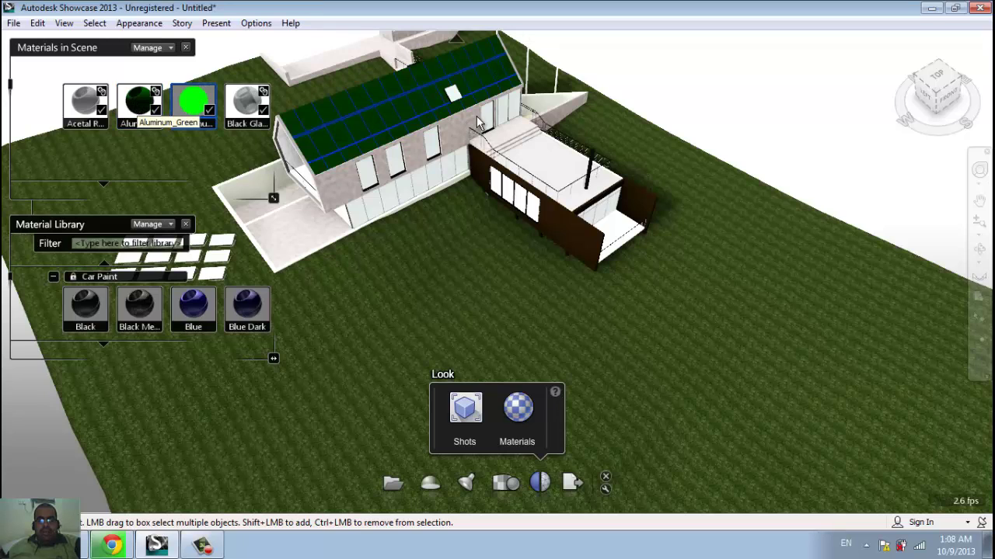
{"action": "left_click", "coordinate": [393, 93]}
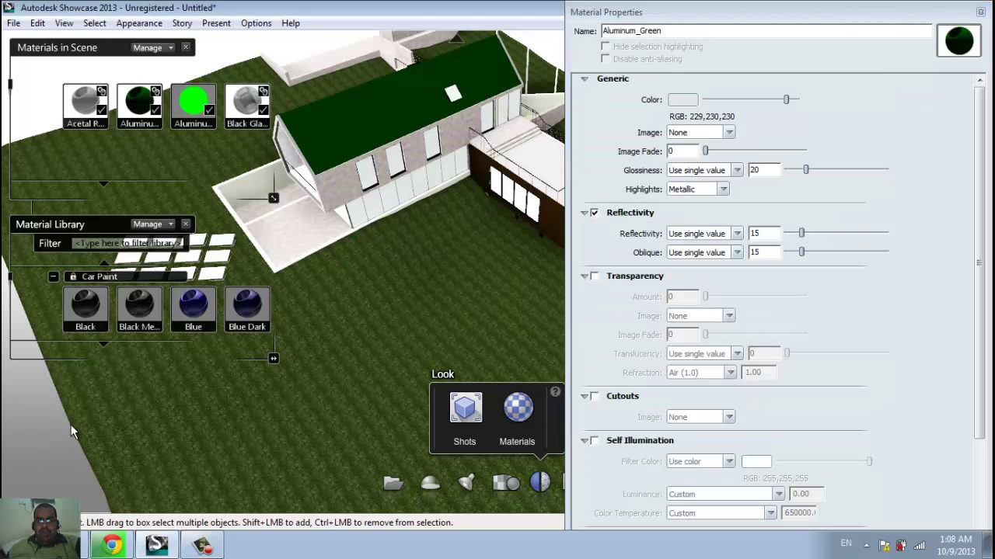
Close the Materials in Scene and Material Library palettes and the Material Properties window.
{"action": "left_click", "coordinate": [43, 439]}
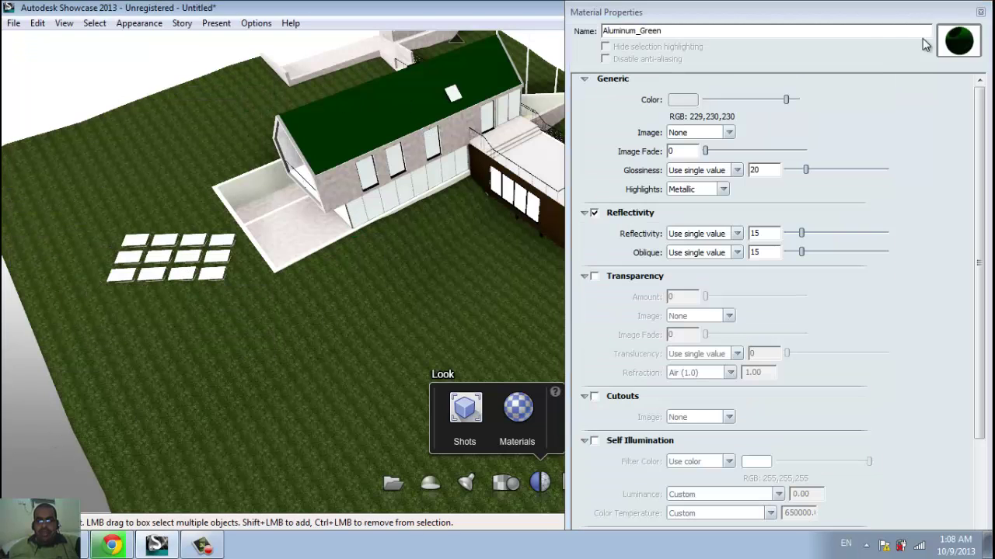
{"action": "left_click", "coordinate": [980, 12]}
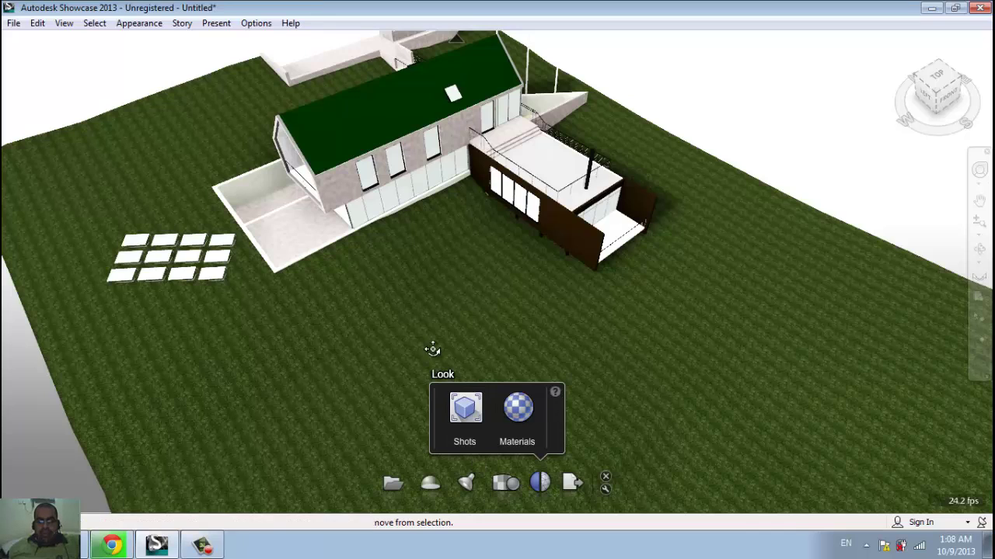
Open the Shots palette from the Look options and browse the presentation menu.
{"action": "left_click", "coordinate": [447, 419]}
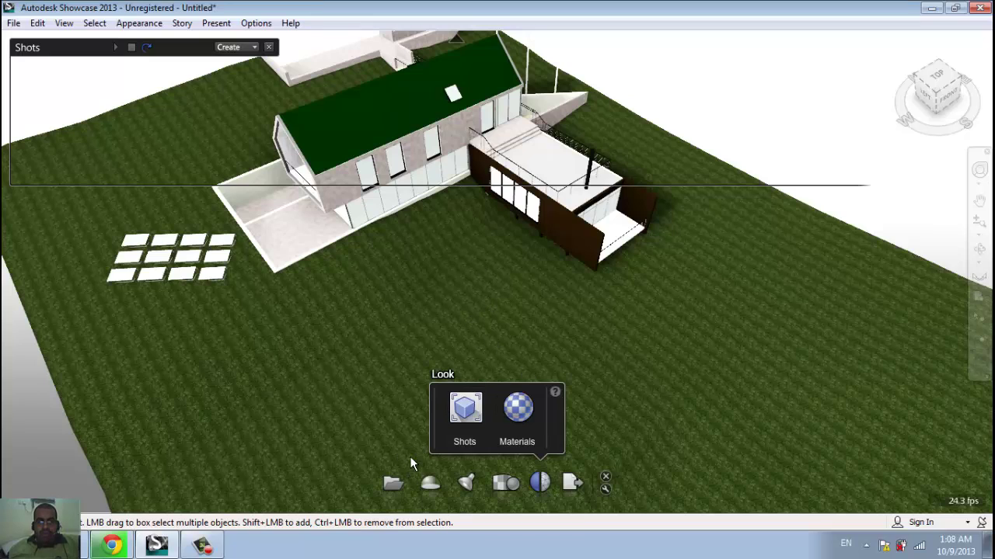
{"action": "left_click", "coordinate": [428, 333]}
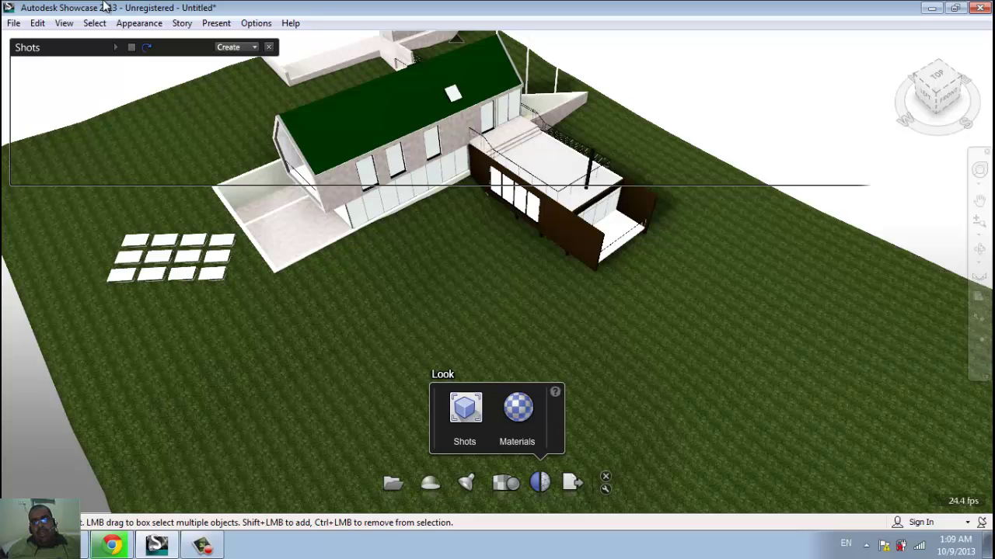
{"action": "left_click", "coordinate": [216, 24]}
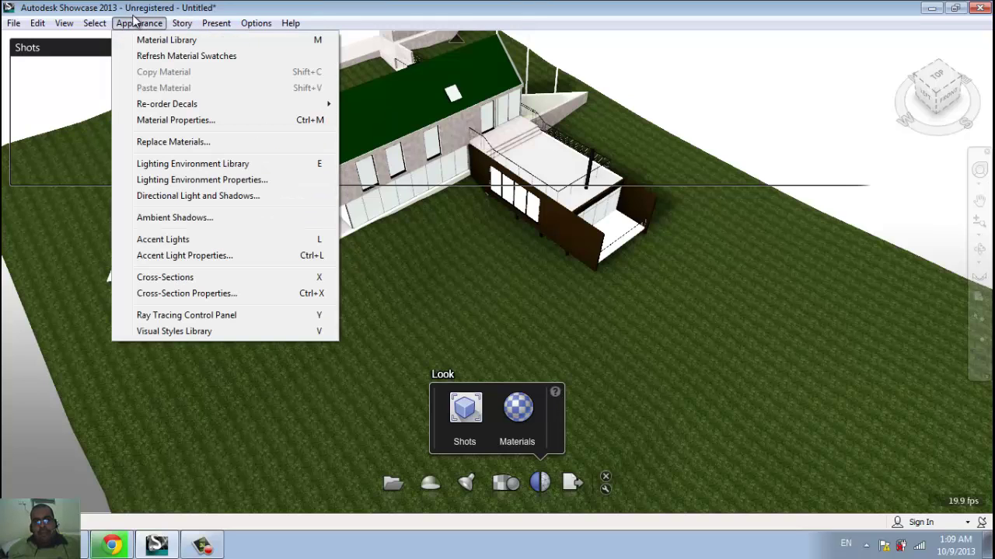
{"action": "mouse_move", "coordinate": [182, 24]}
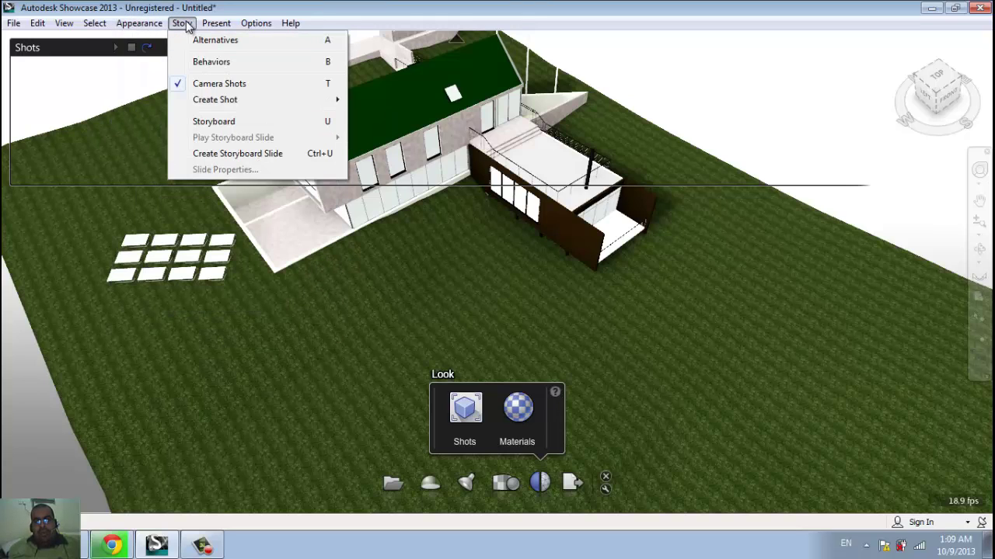
{"action": "mouse_move", "coordinate": [215, 99]}
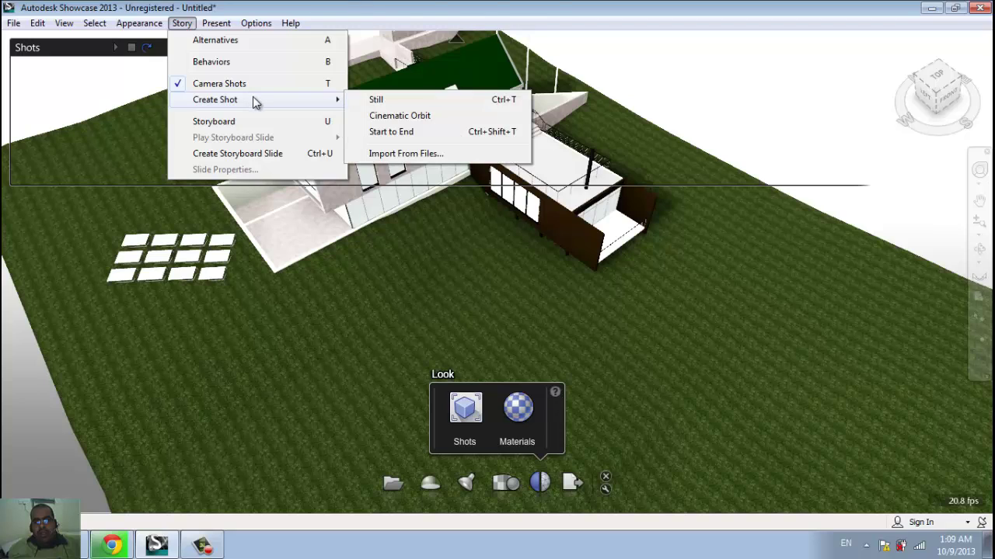
Create a still shot named Shot1 from the current view of the house.
{"action": "left_click", "coordinate": [376, 99]}
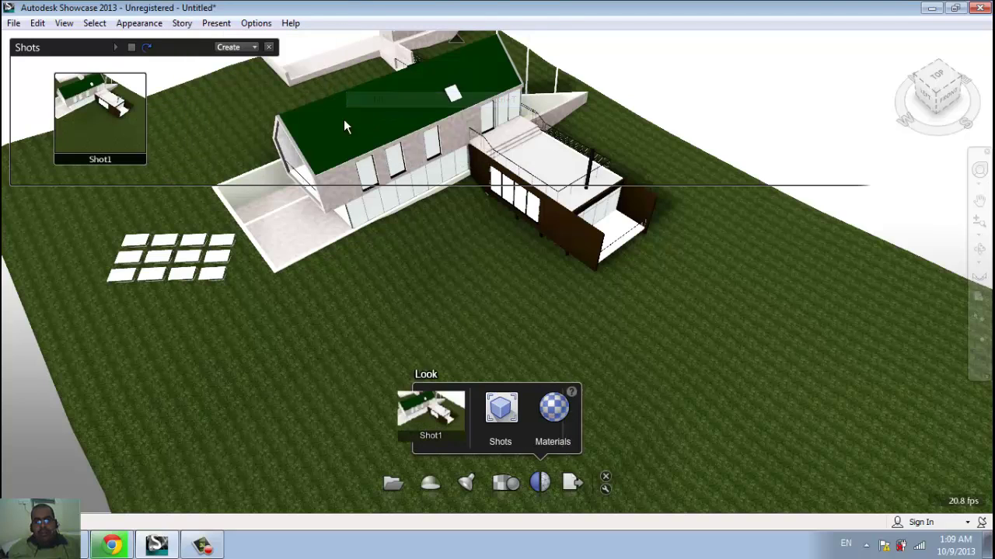